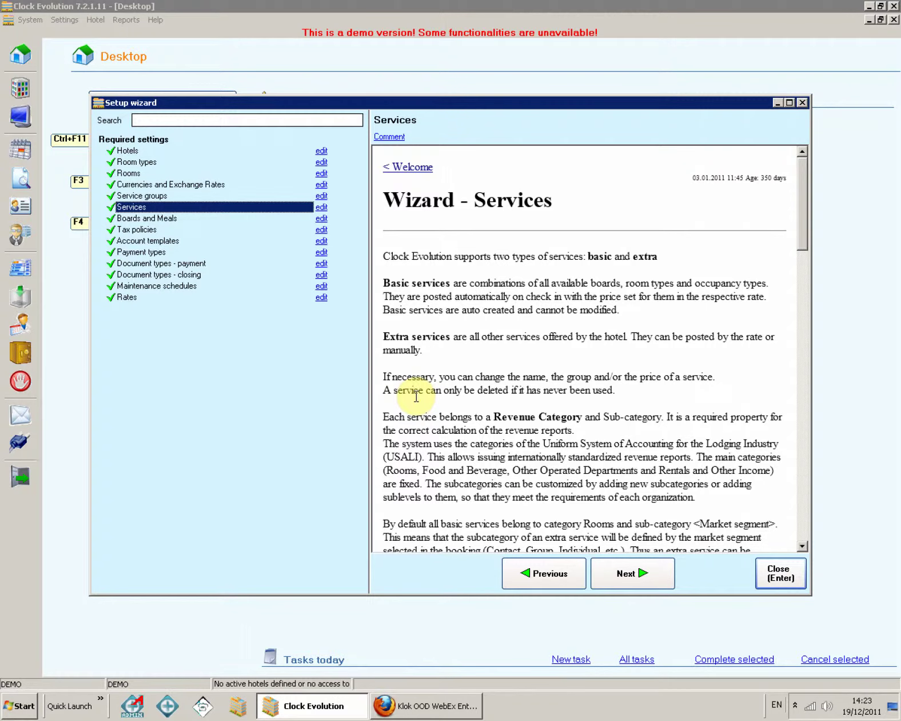
Start a new service named MASSAGE, assigned to the MASSAGE group with the type Extra
left_click(321, 209)
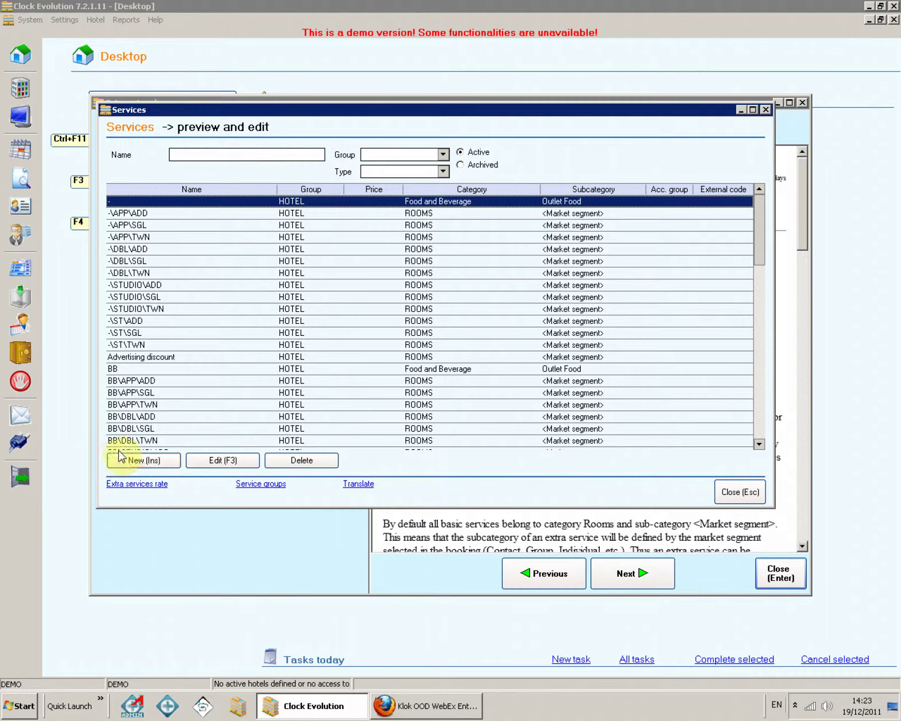
left_click(135, 460)
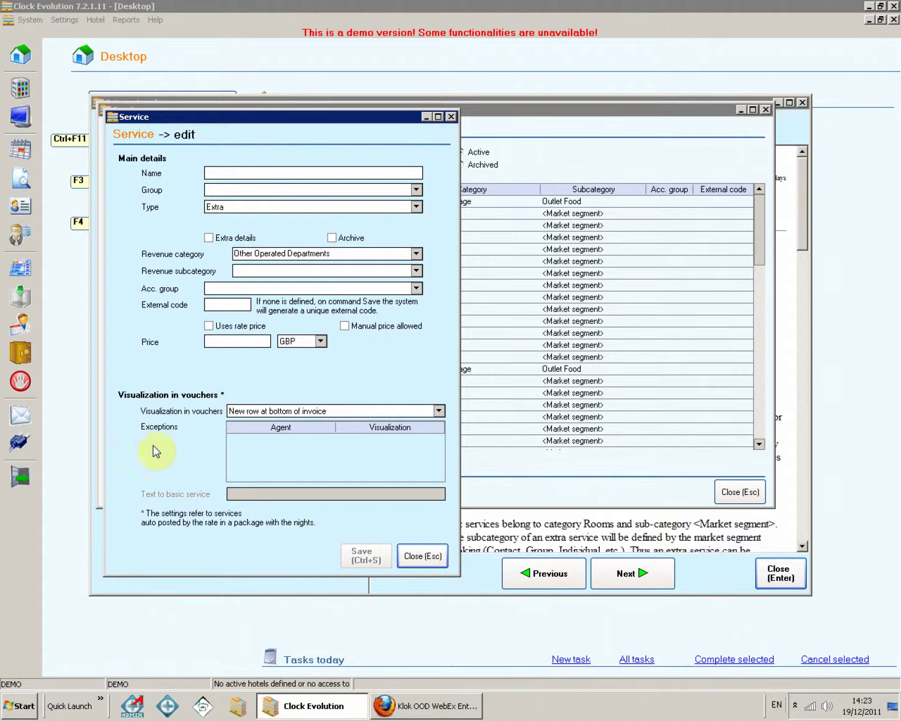
left_click(289, 175)
type("MASSAGE")
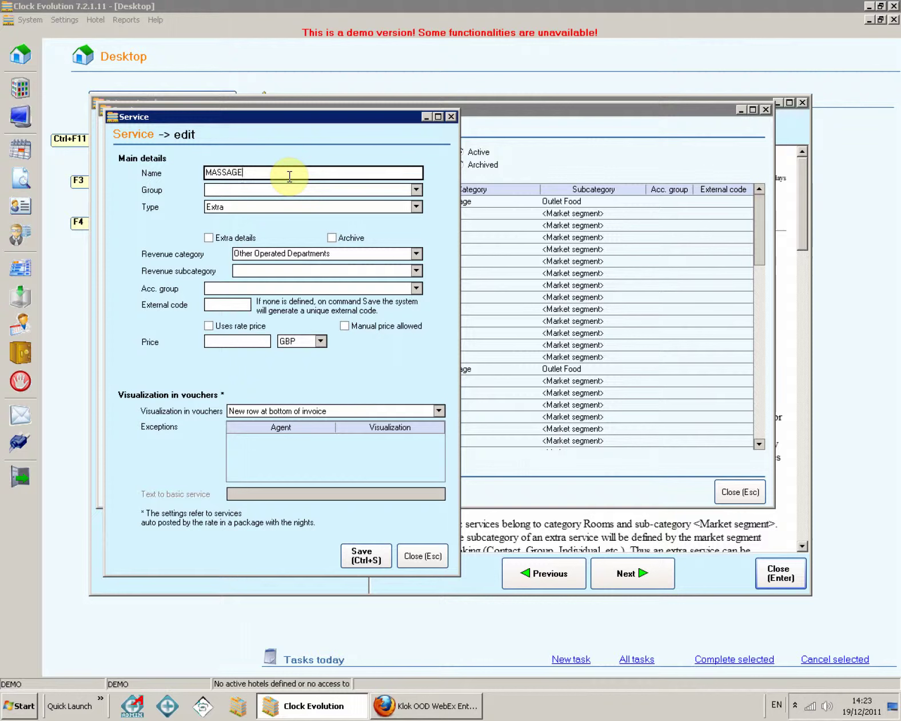
left_click(416, 190)
left_click(419, 188)
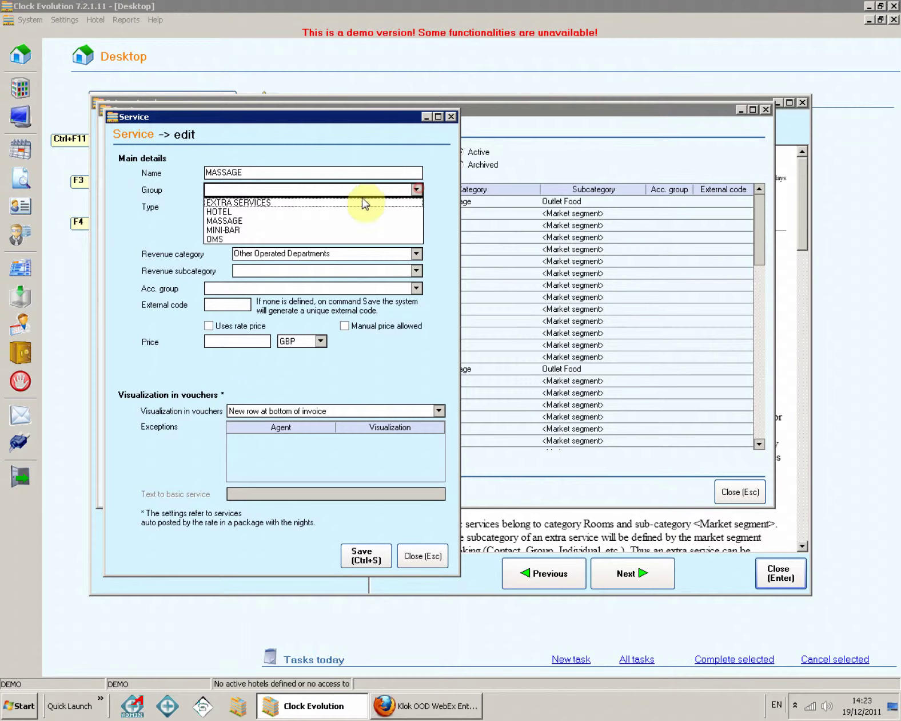
left_click(330, 220)
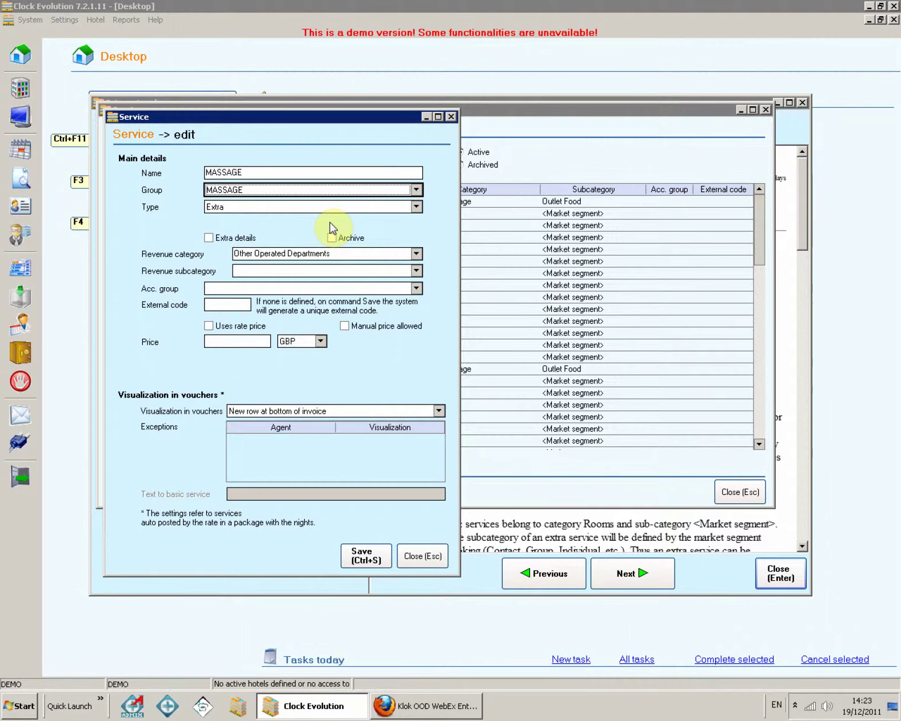
left_click(417, 207)
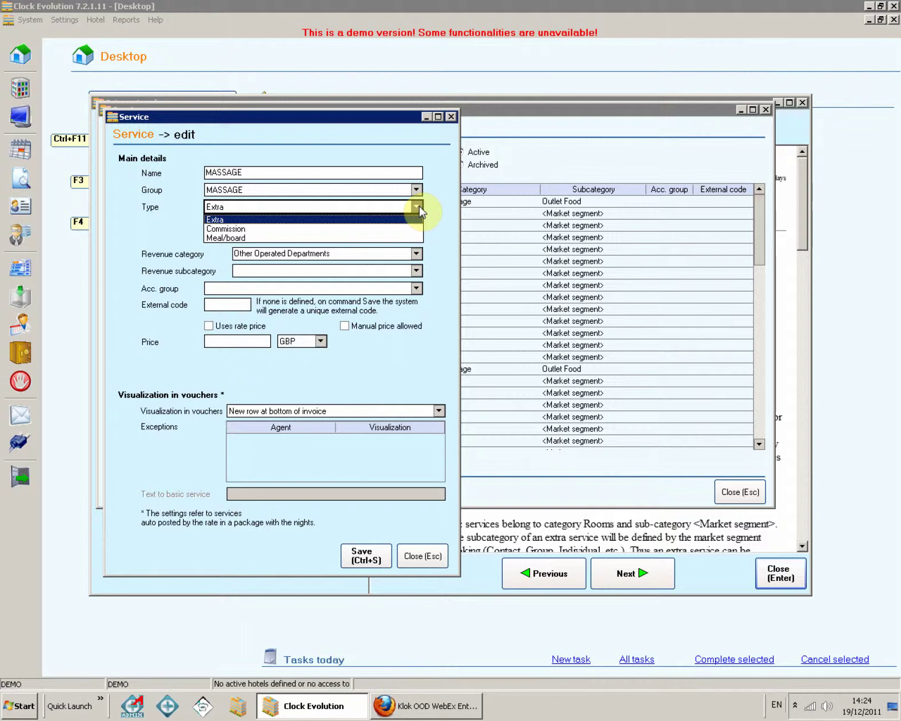
left_click(414, 222)
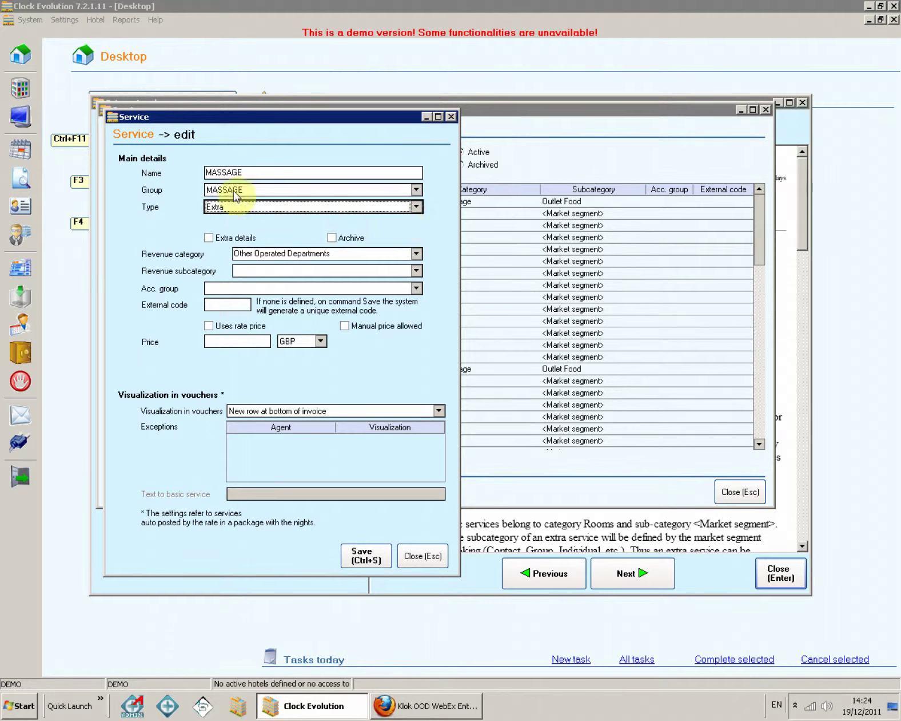
left_click(209, 239)
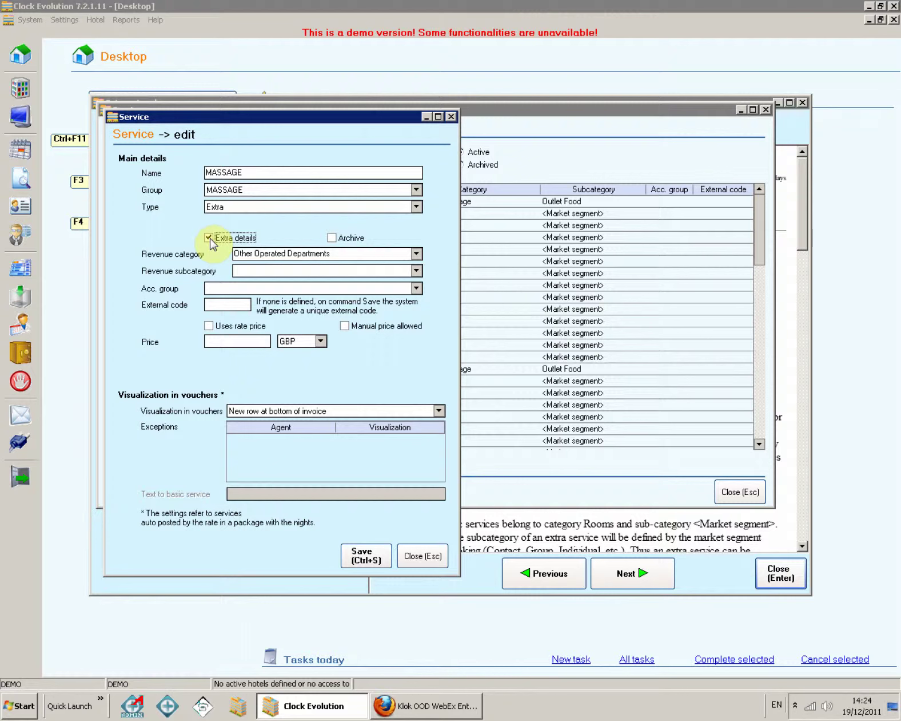
left_click(209, 238)
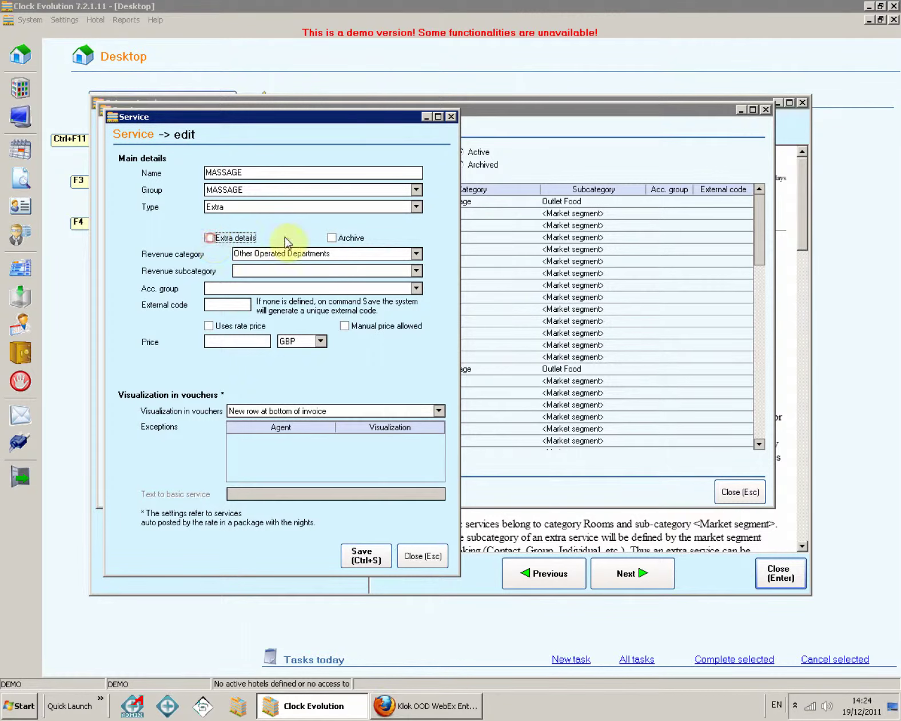
left_click(334, 239)
left_click(334, 239)
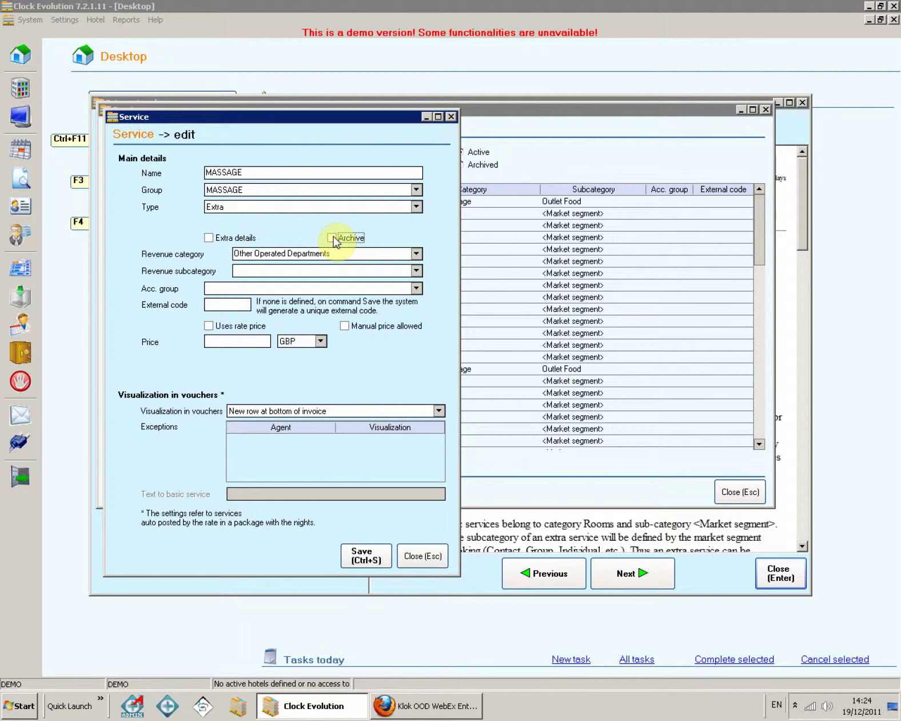
Set the service's revenue category to Other Operated Departments and its revenue subcategory to Health club, SPA\MASSAGE
left_click(417, 254)
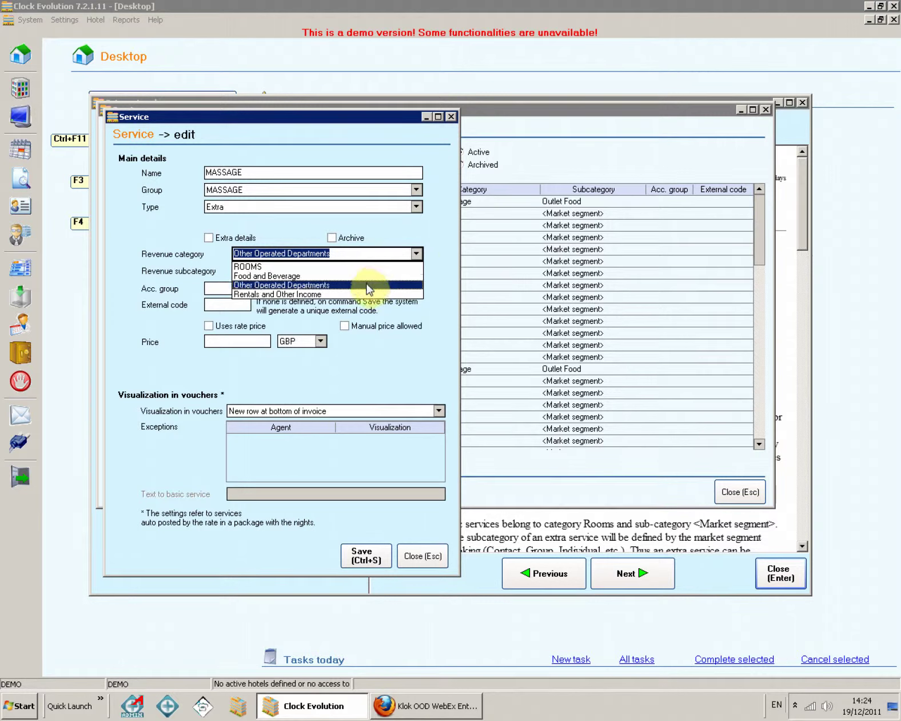
left_click(366, 285)
left_click(417, 270)
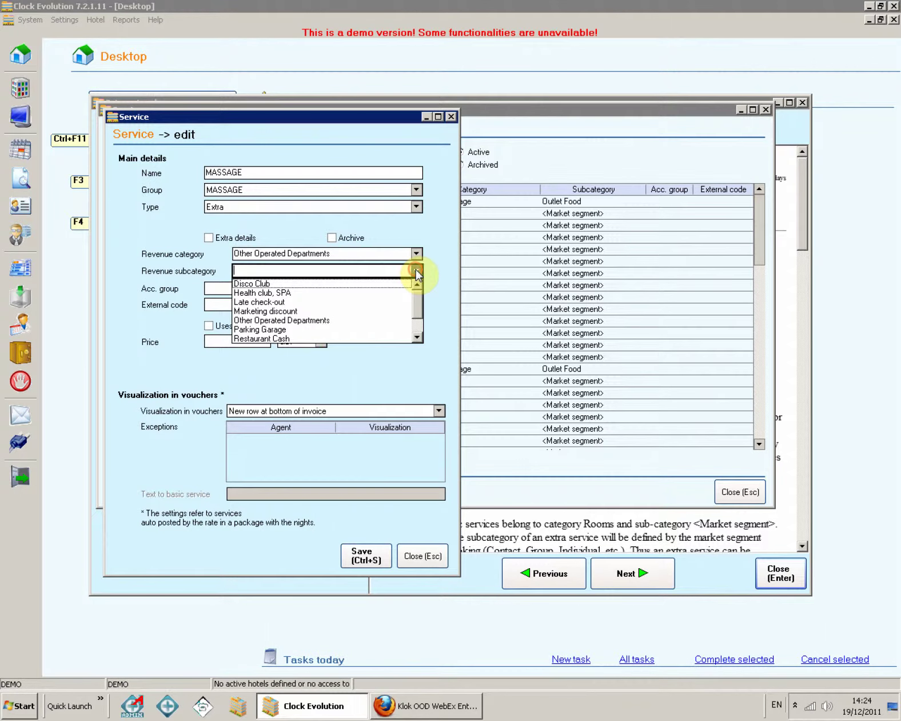
left_click(315, 292)
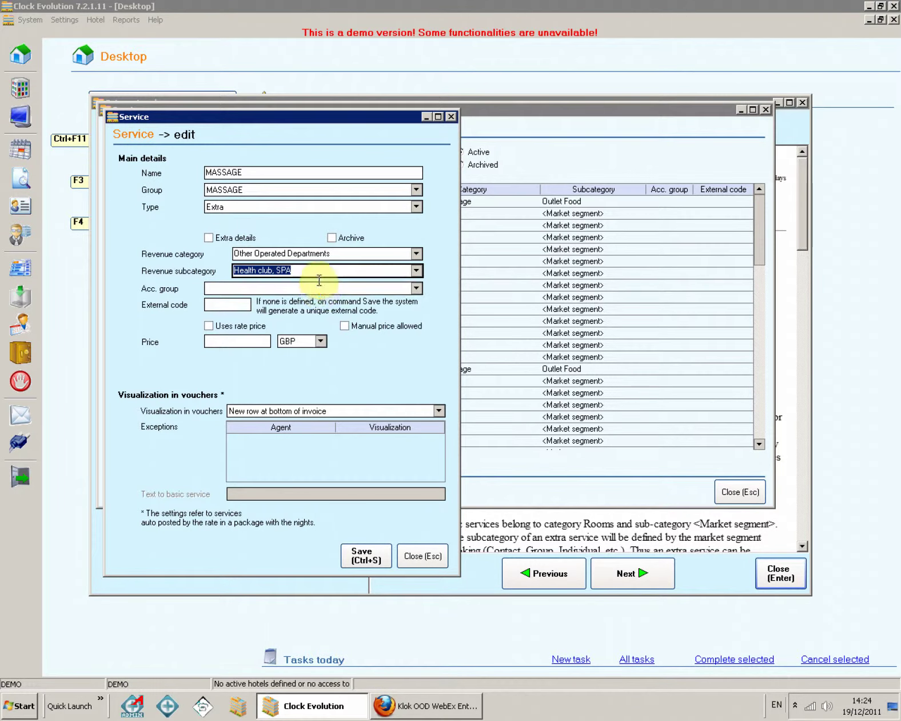
left_click(322, 271)
type("\\")
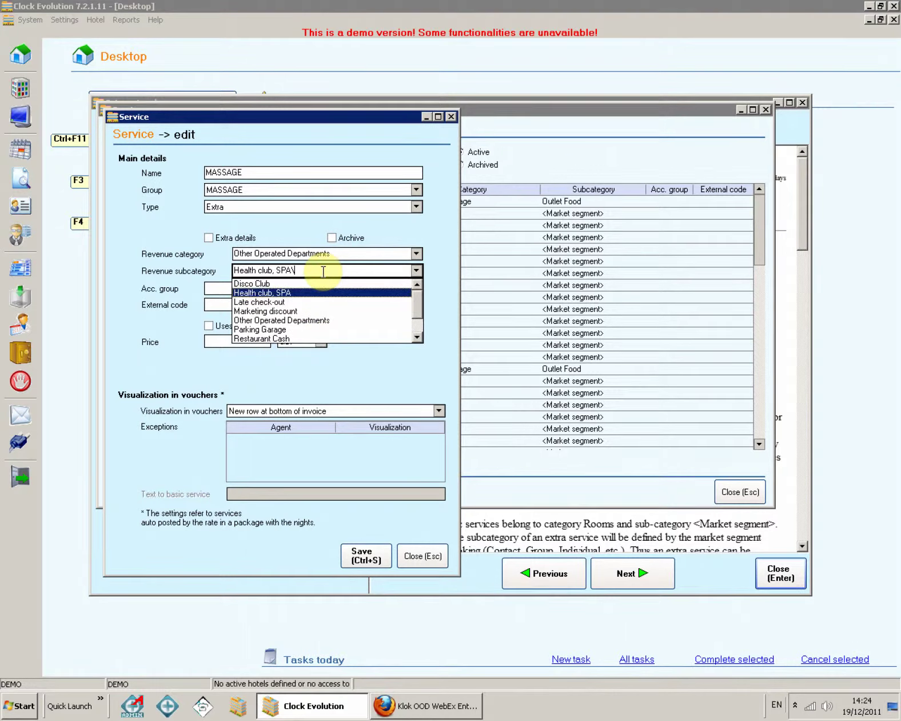
type("MA")
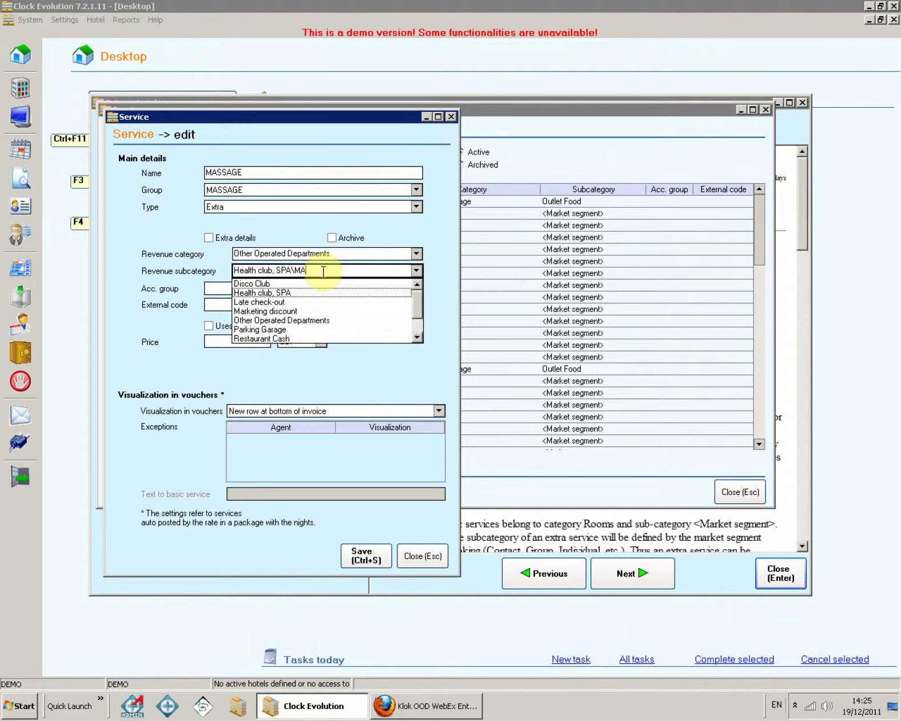
type("SSAGE")
left_click(222, 284)
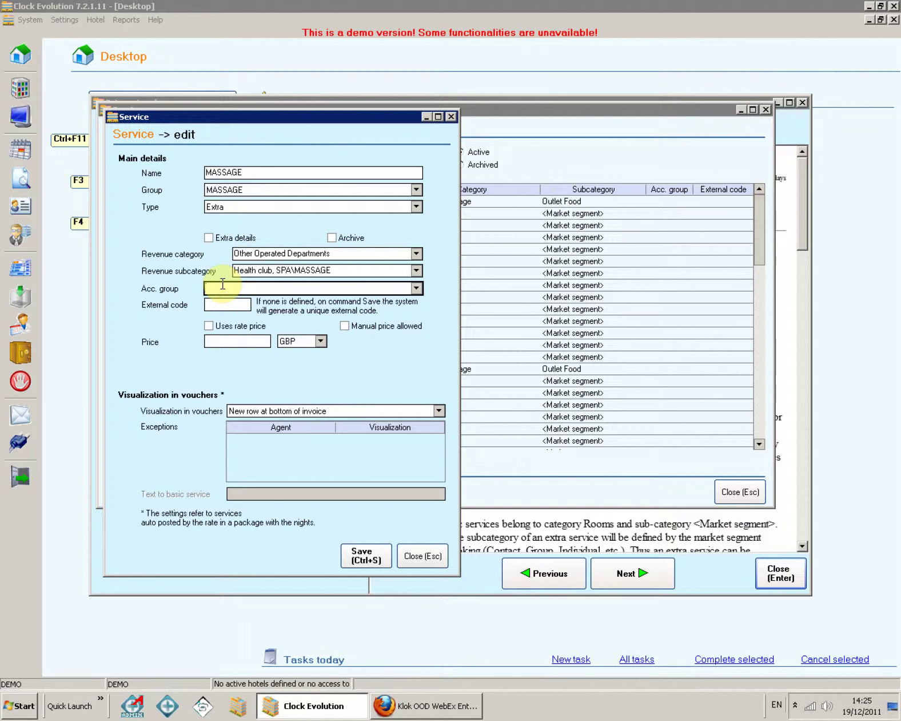
left_click(223, 304)
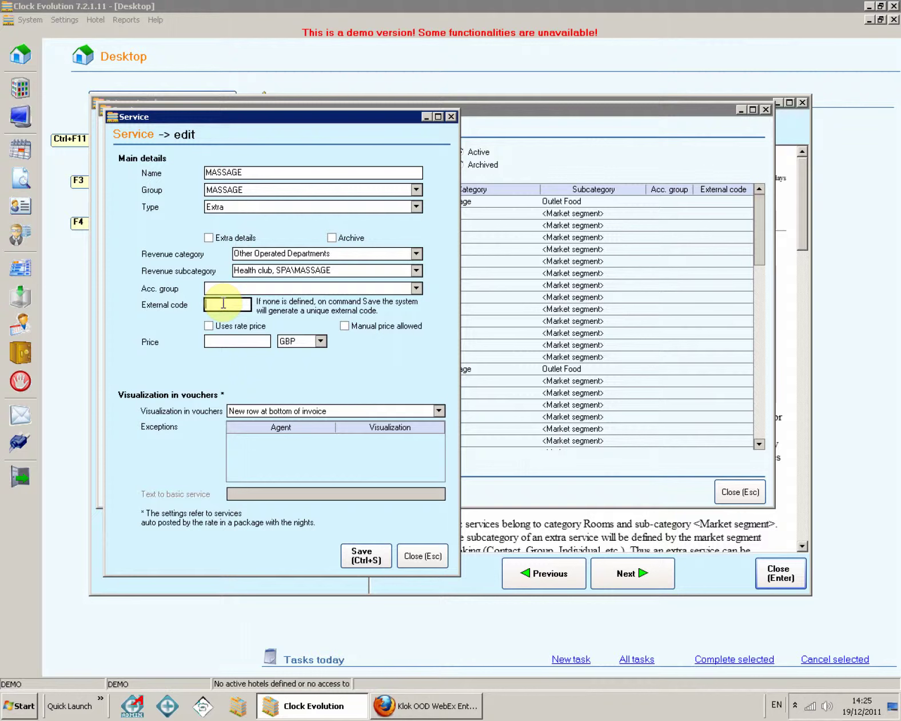
left_click(210, 330)
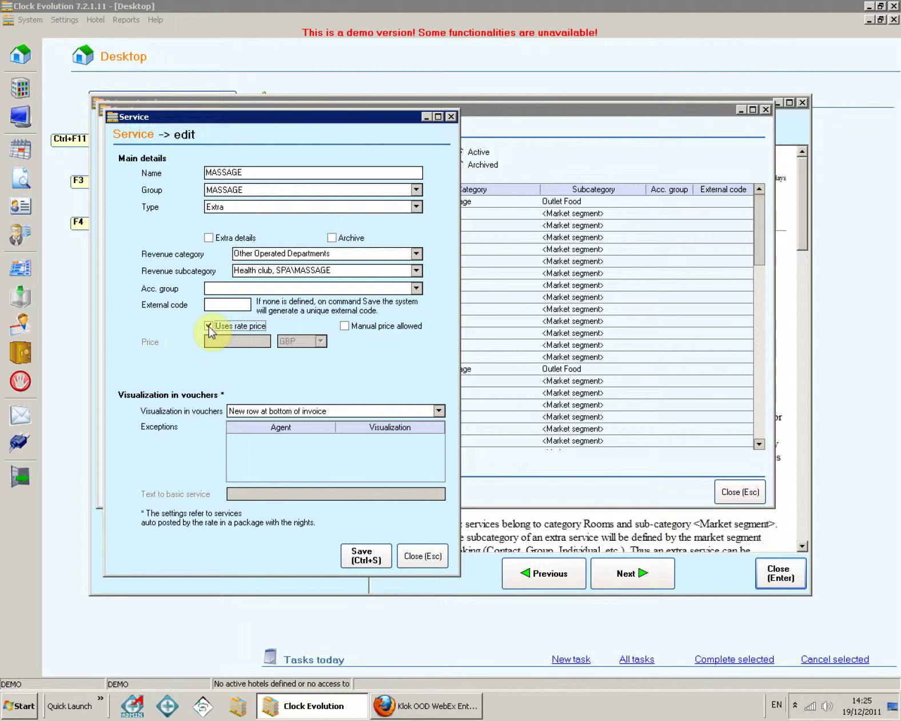
left_click(208, 326)
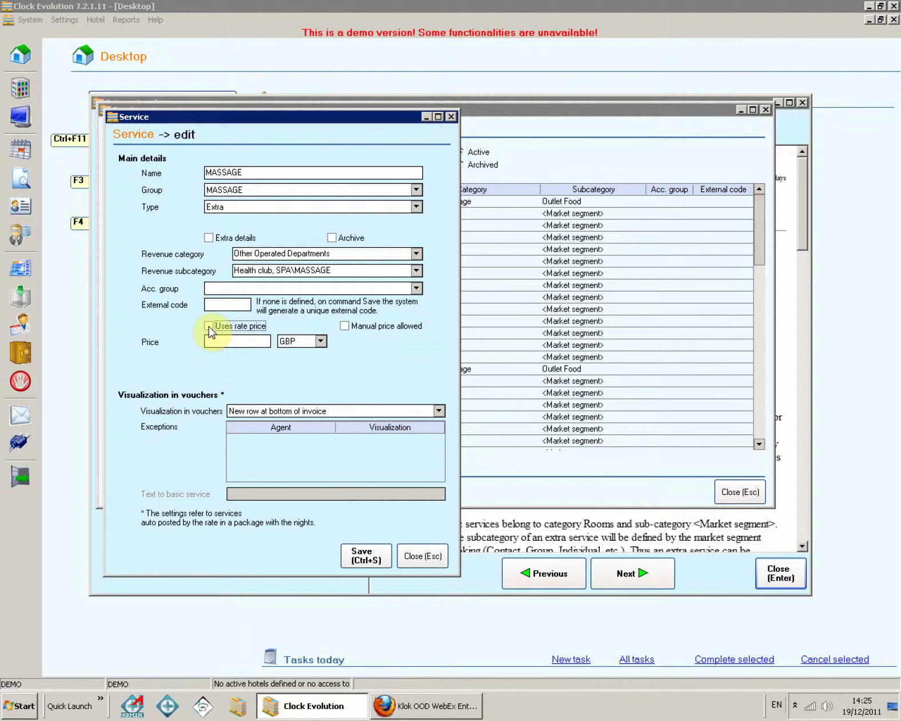
left_click(344, 326)
left_click(344, 326)
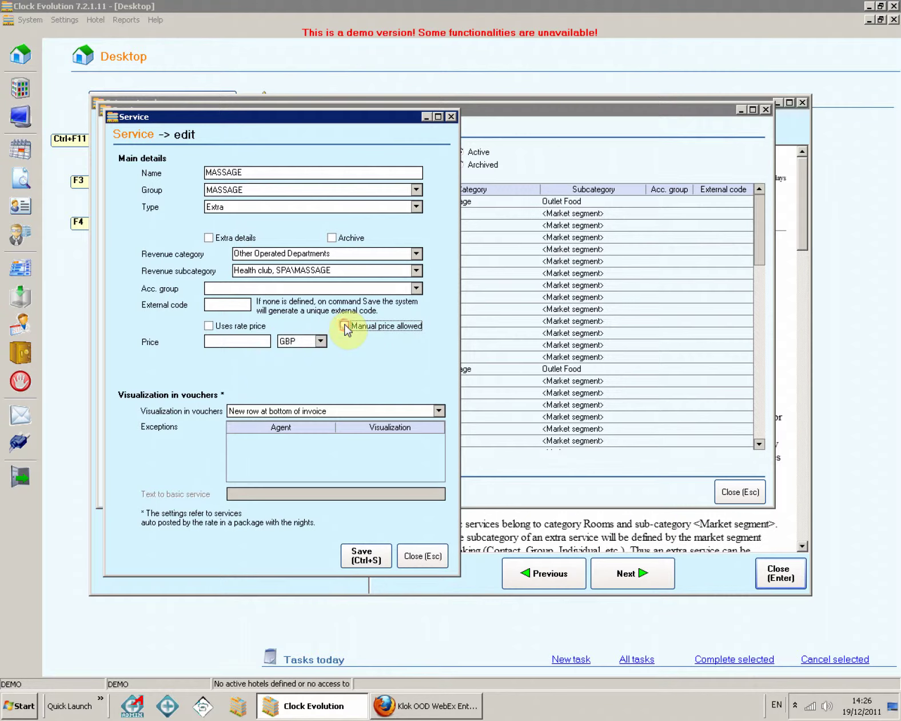
Set the service's price to 20 GBP and its visualization in vouchers to New row at bottom of invoice
left_click(254, 343)
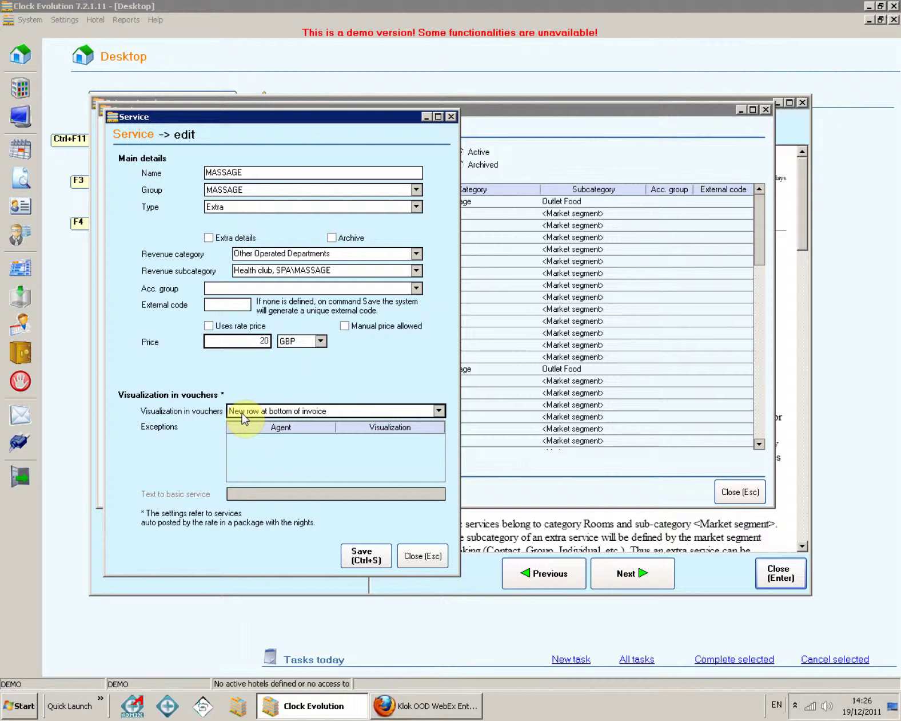
left_click(439, 410)
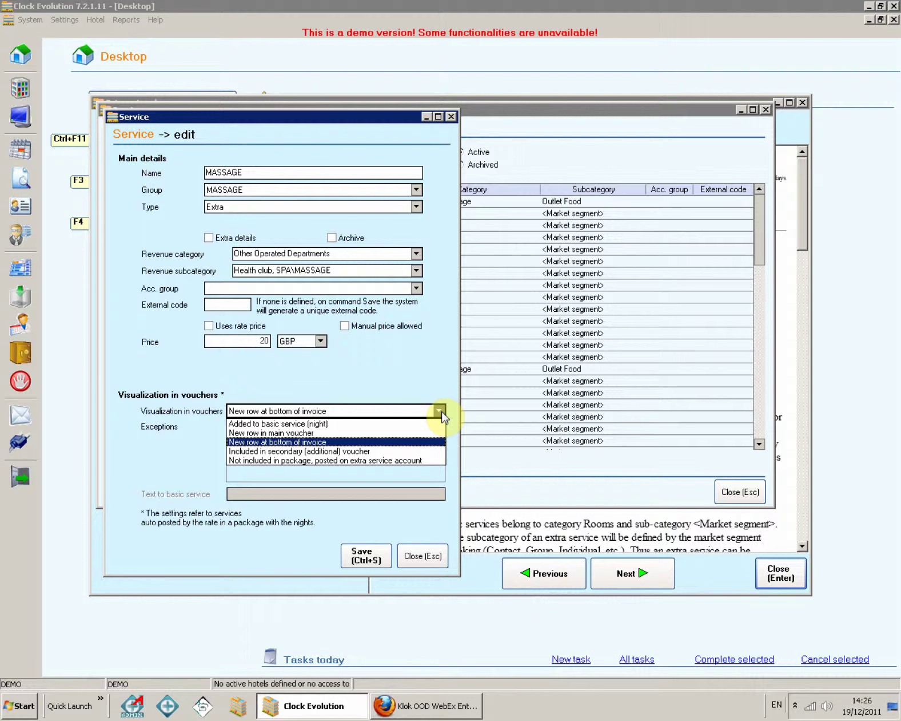
left_click(346, 440)
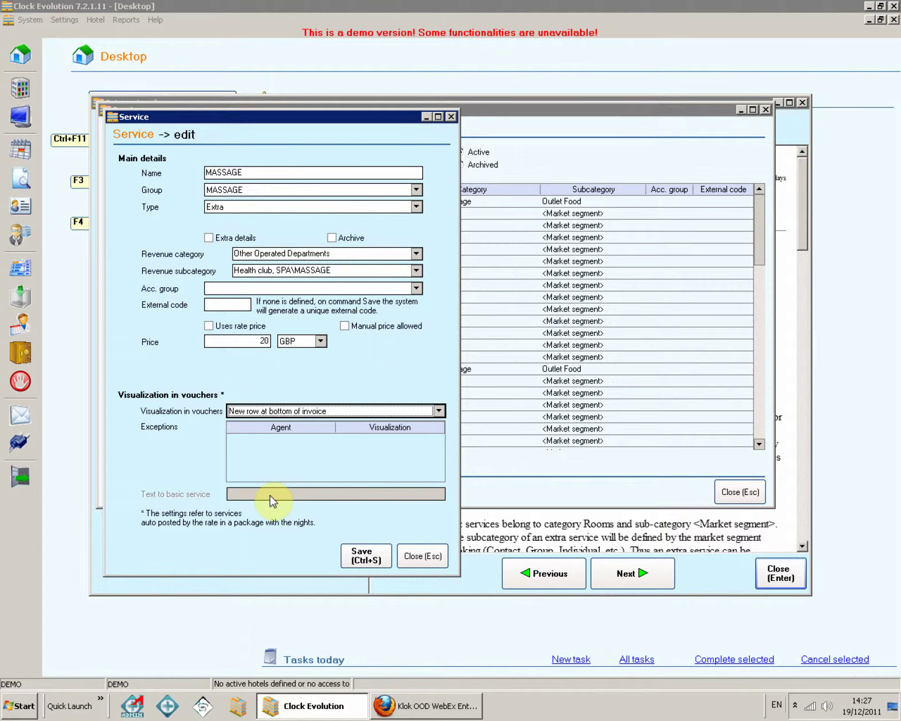
left_click(343, 410)
left_click(337, 422)
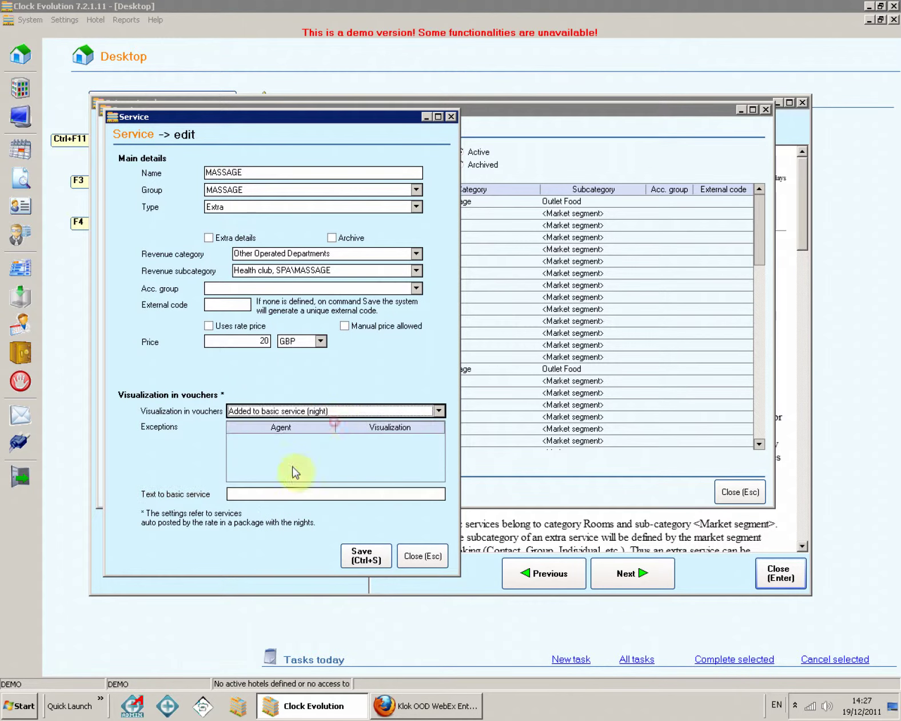
left_click(288, 492)
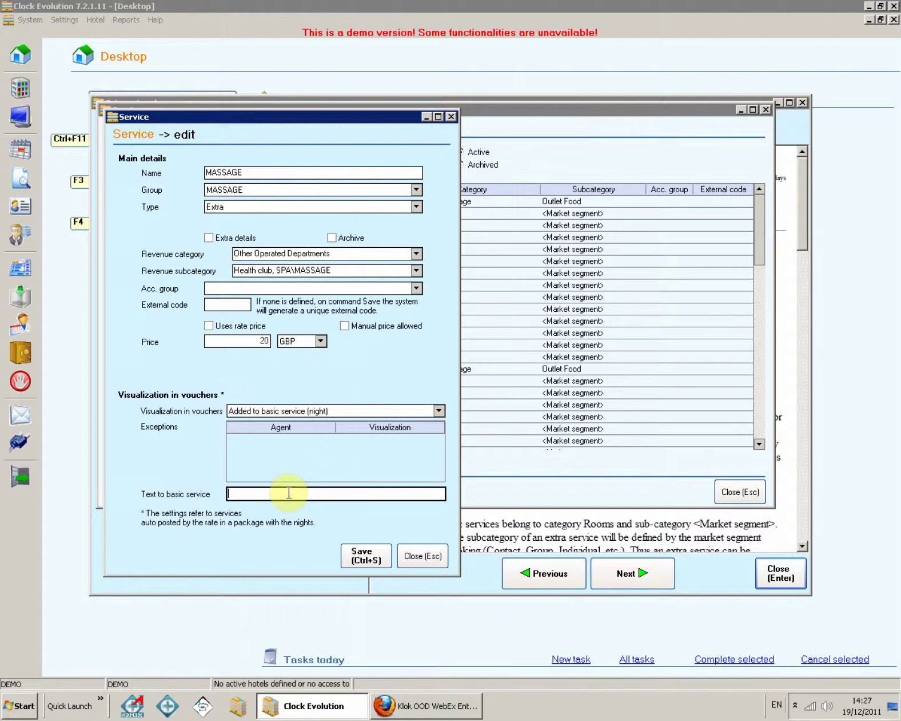
Choose New row at bottom of invoice as the voucher visualization, save the MASSAGE service and close its form
left_click(402, 410)
left_click(347, 445)
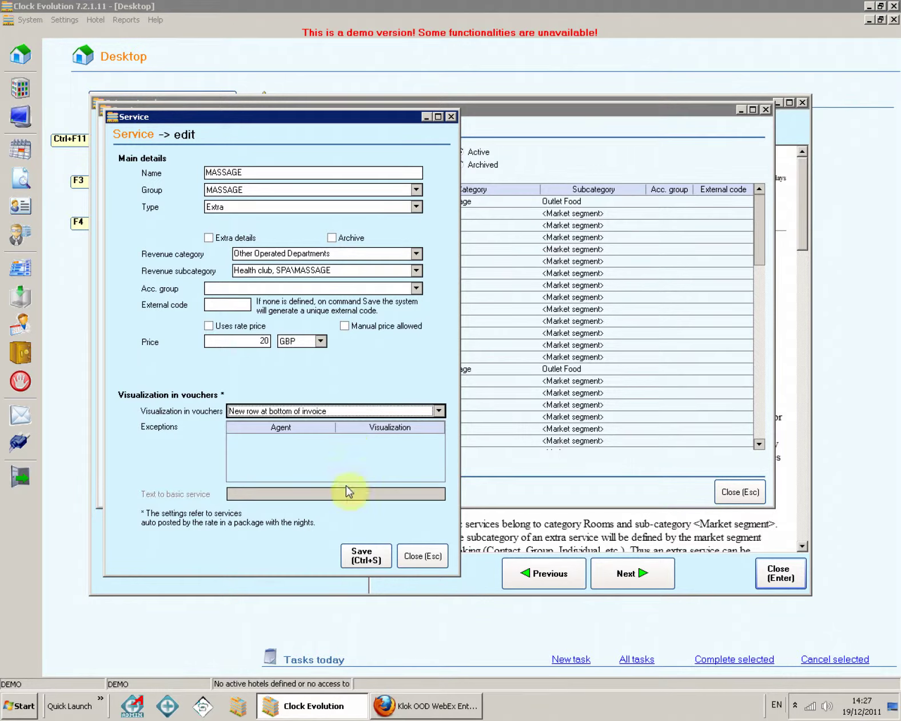
left_click(360, 553)
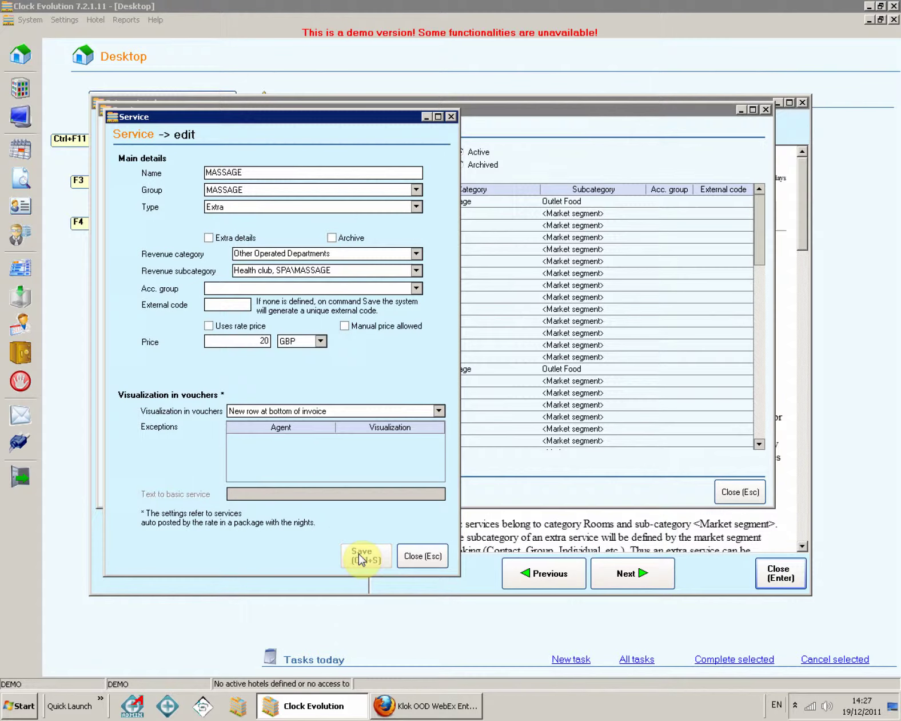
left_click(415, 555)
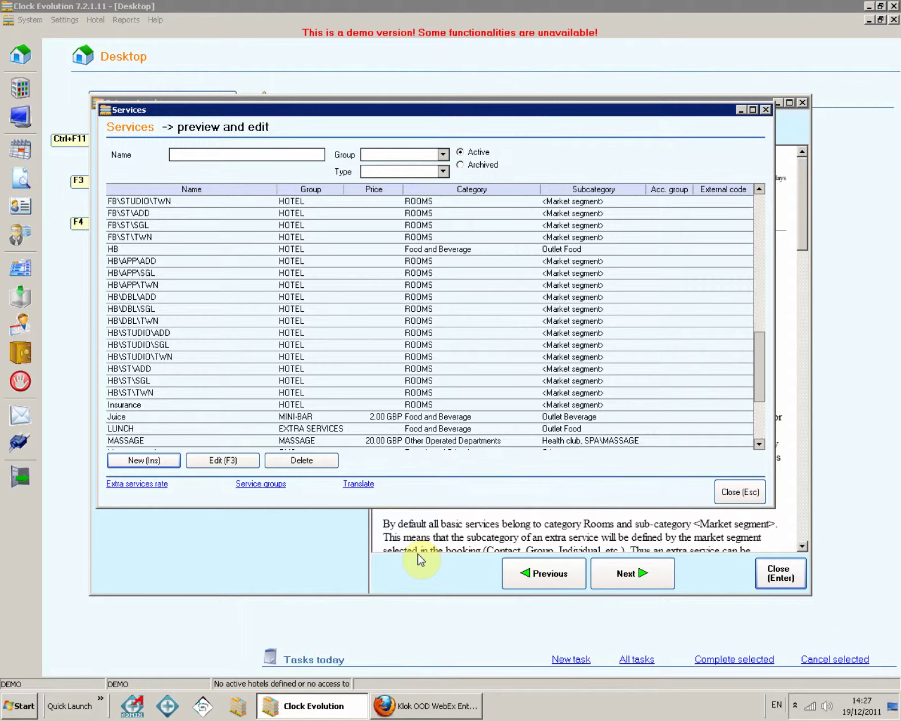
Add the language bg with ANSI code page 1251 to the service name translations
left_click(357, 484)
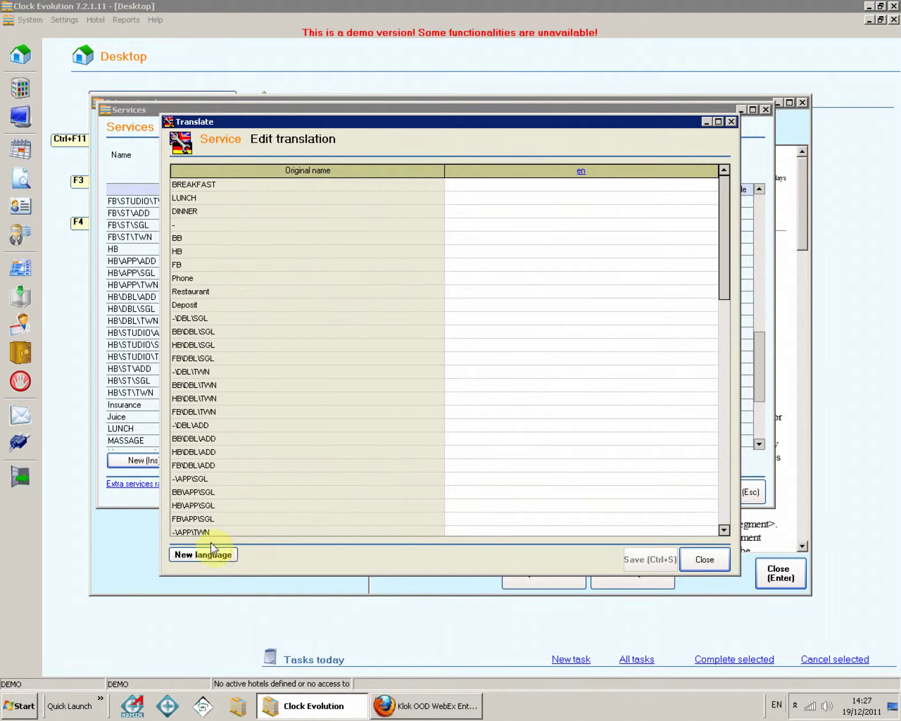
left_click(197, 555)
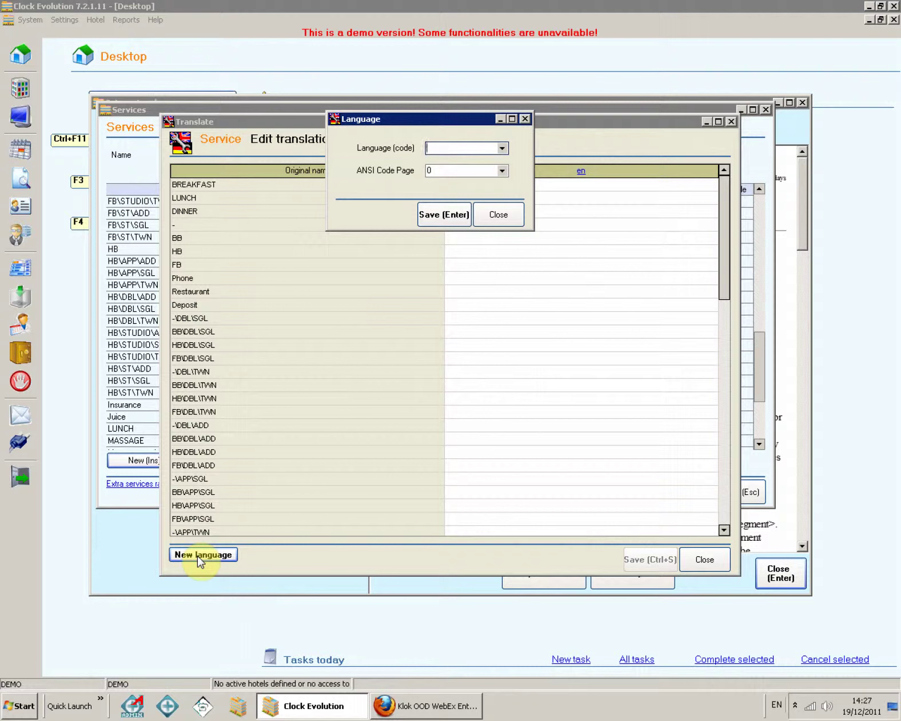
left_click(503, 148)
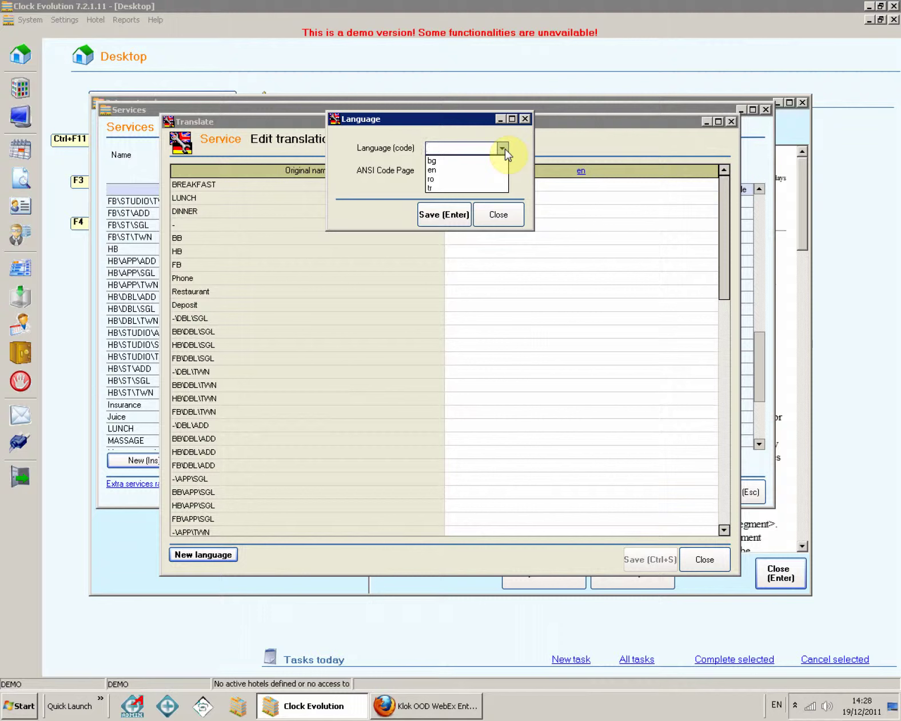
left_click(464, 160)
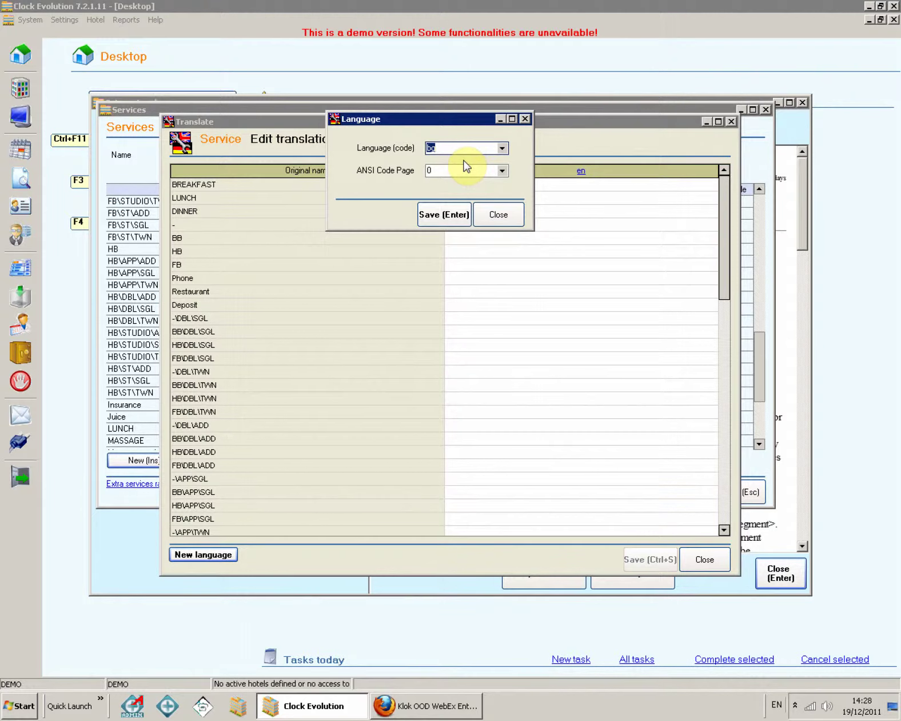
left_click(502, 170)
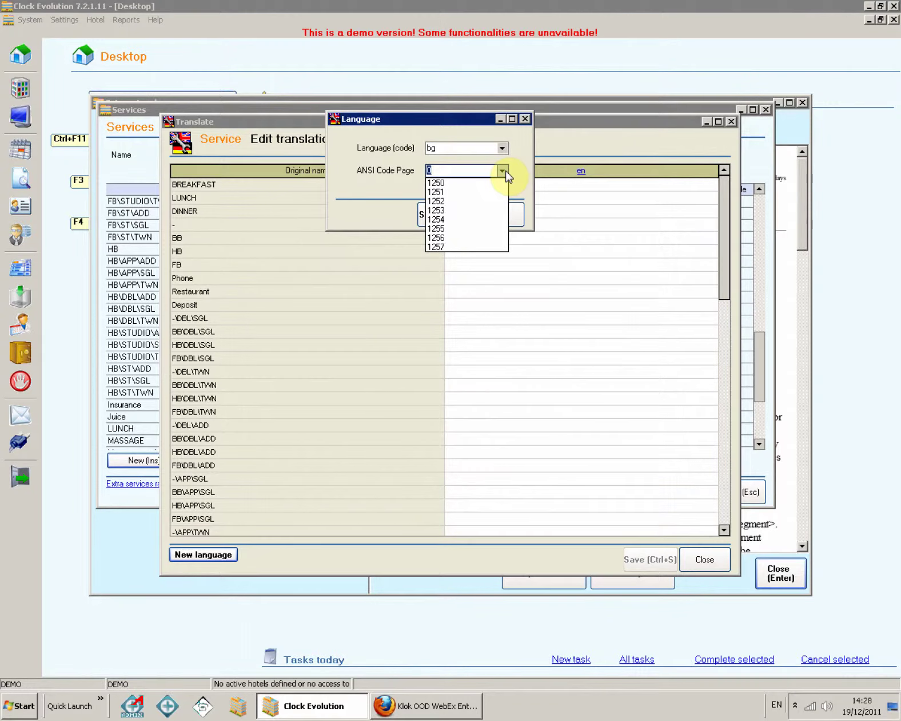
left_click(461, 193)
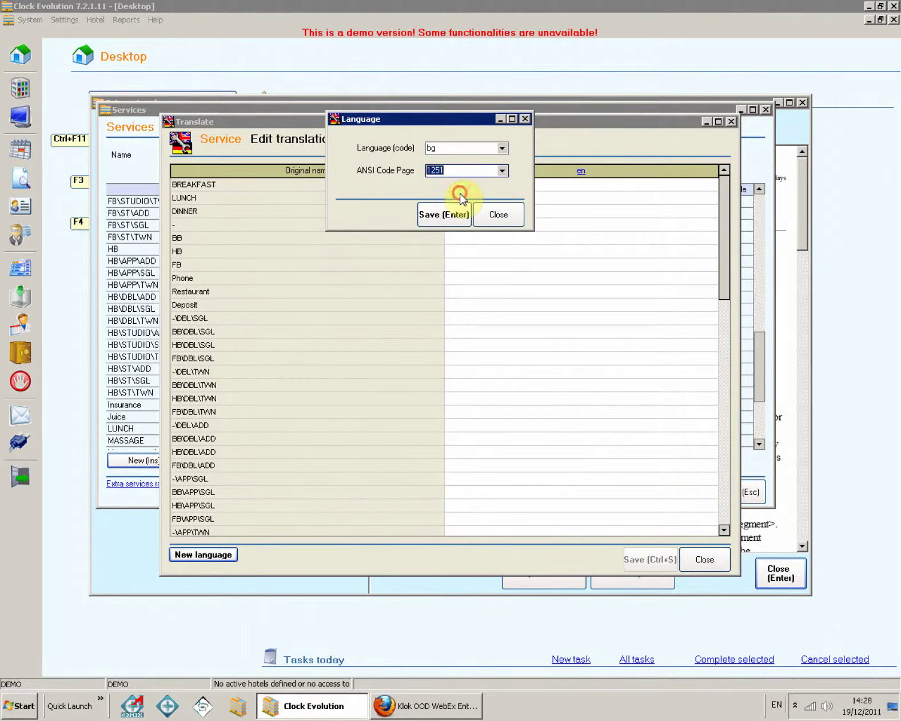
left_click(502, 170)
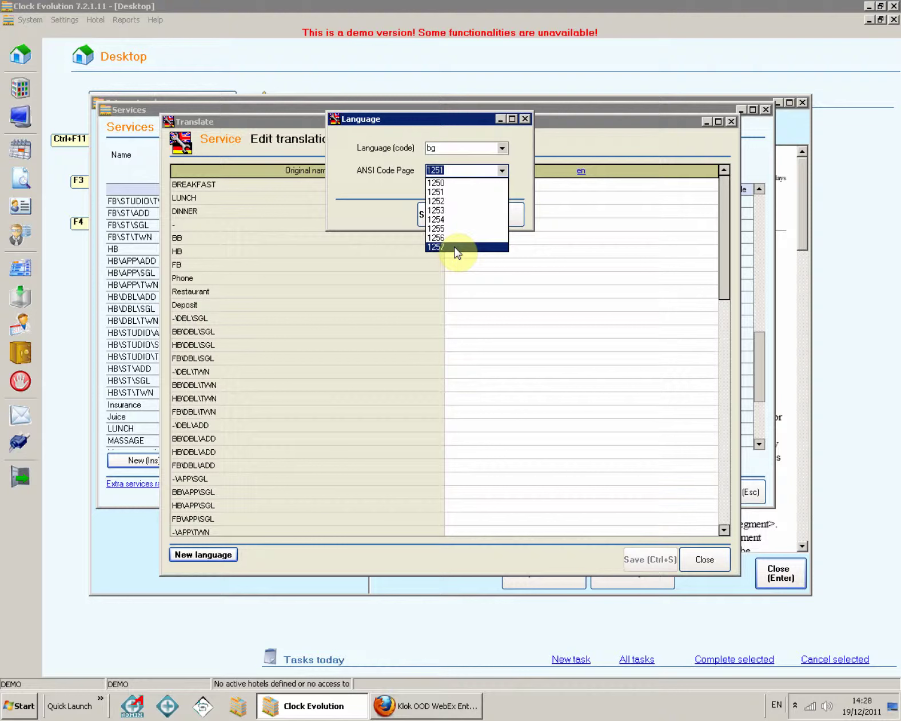
left_click(464, 193)
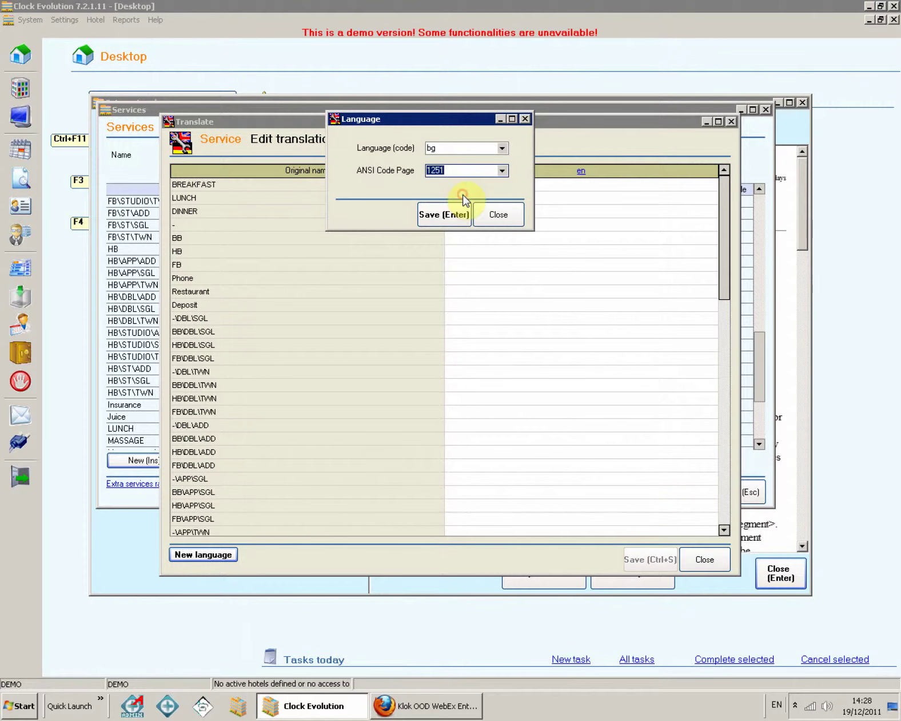
left_click(444, 217)
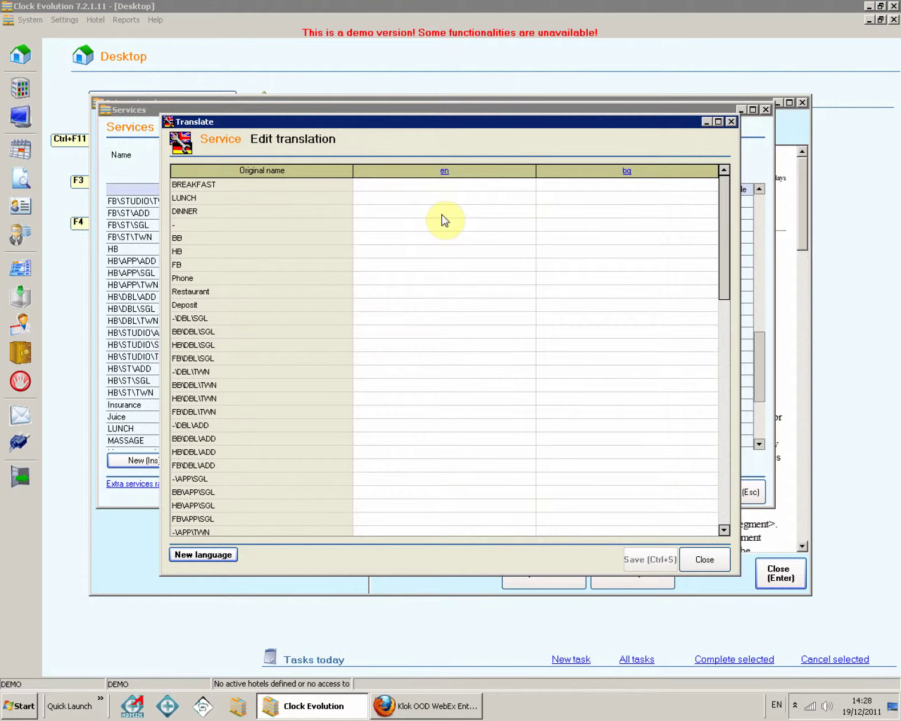